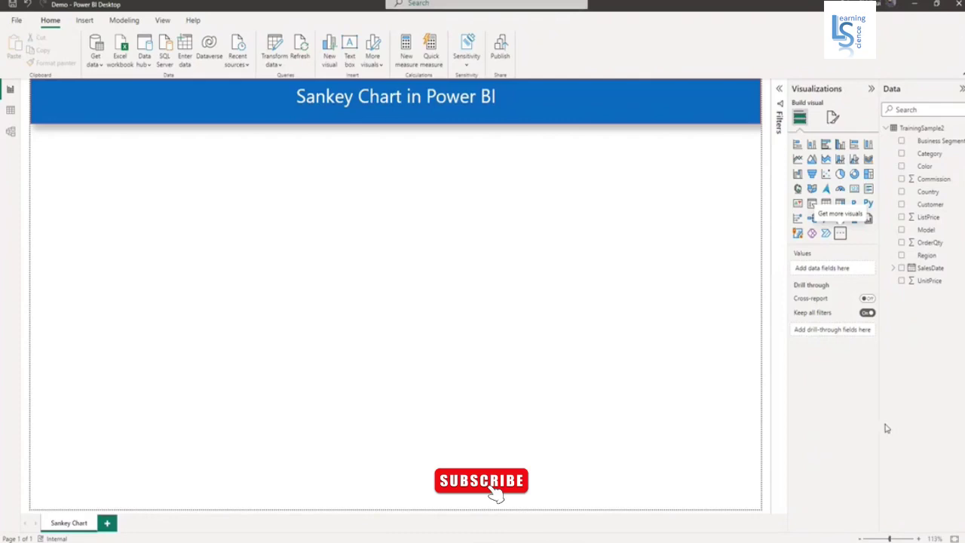
# Step: Search the Power BI visuals store for 'Sank'
pyautogui.click(841, 235)
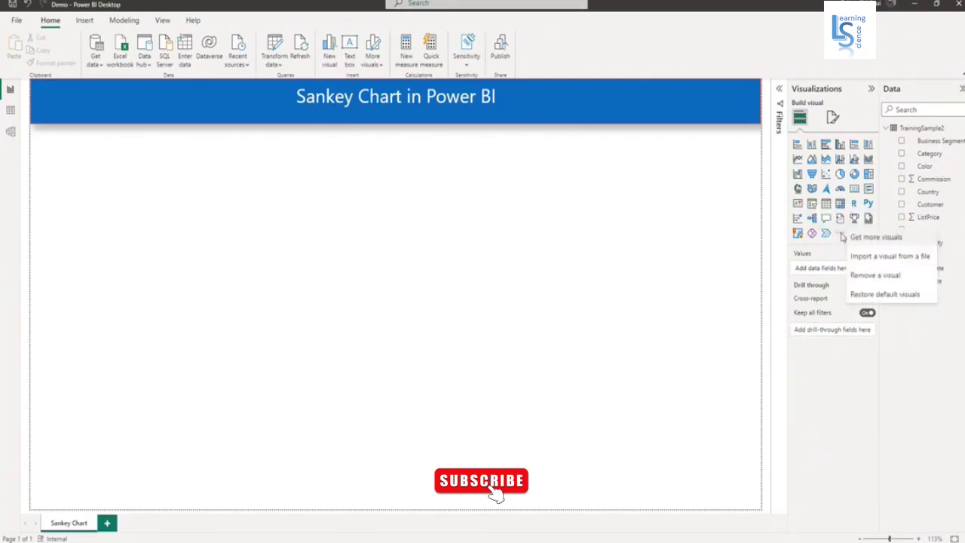
pyautogui.click(880, 239)
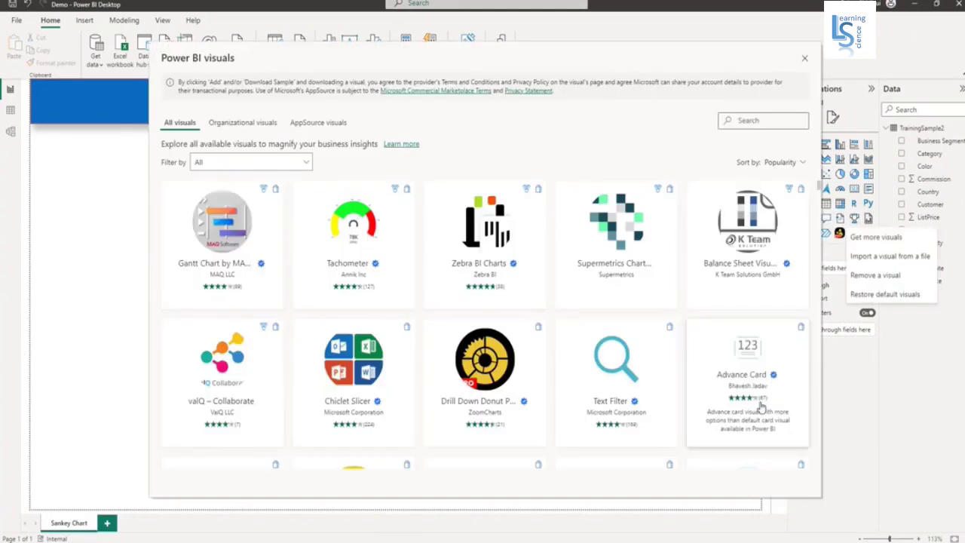
pyautogui.click(739, 120)
pyautogui.write('Sank')
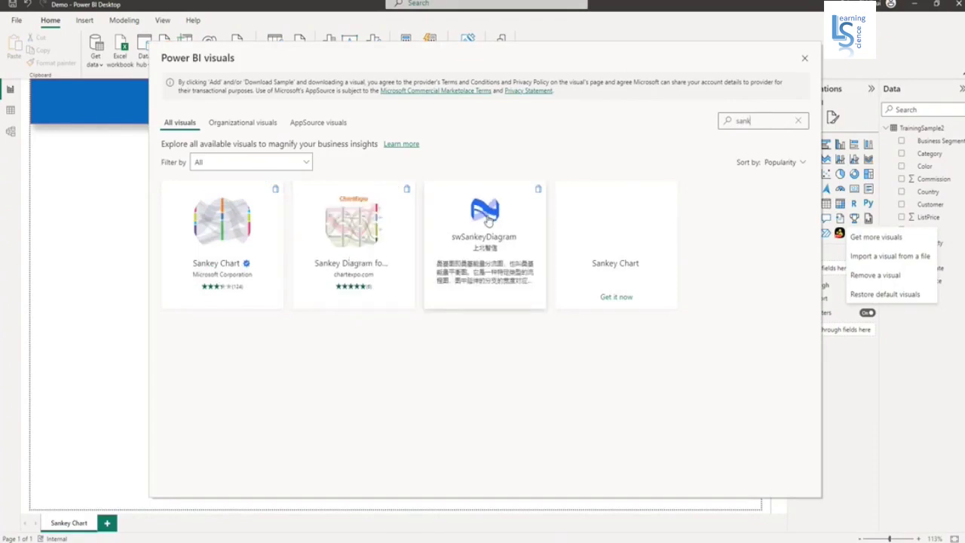
# Step: Review Microsoft's Sankey Chart details and pricing, then add it to the report
pyautogui.click(233, 237)
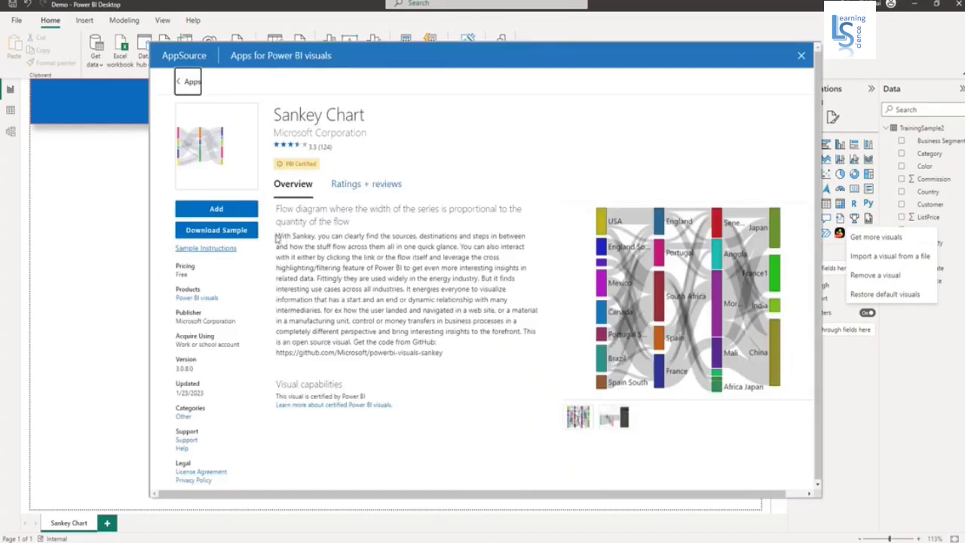
pyautogui.moveTo(276, 236); pyautogui.dragTo(450, 360)
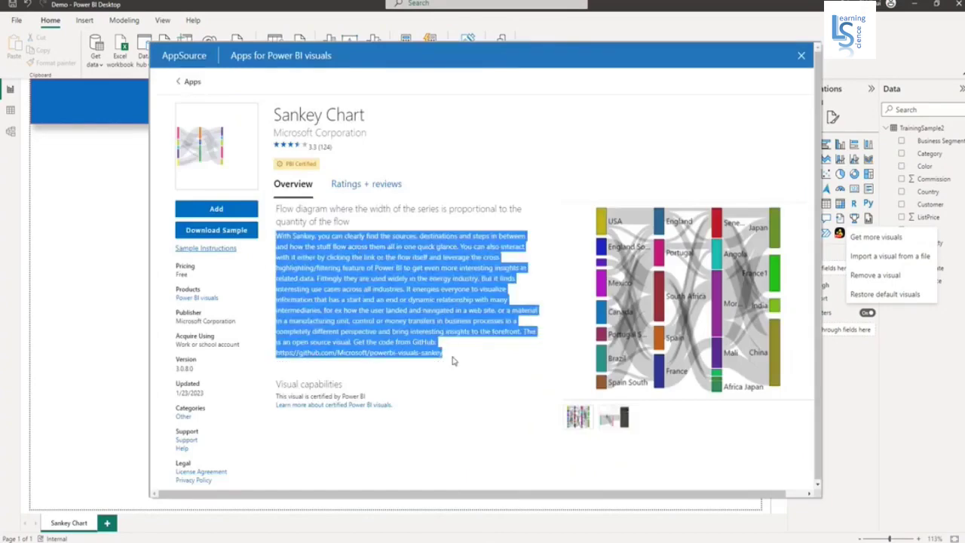
pyautogui.moveTo(174, 272); pyautogui.dragTo(210, 281)
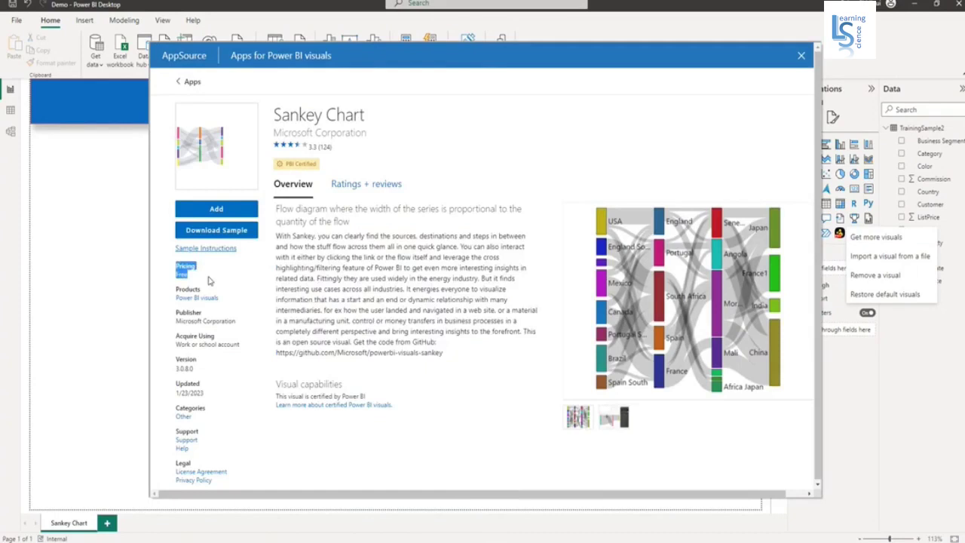
pyautogui.click(232, 211)
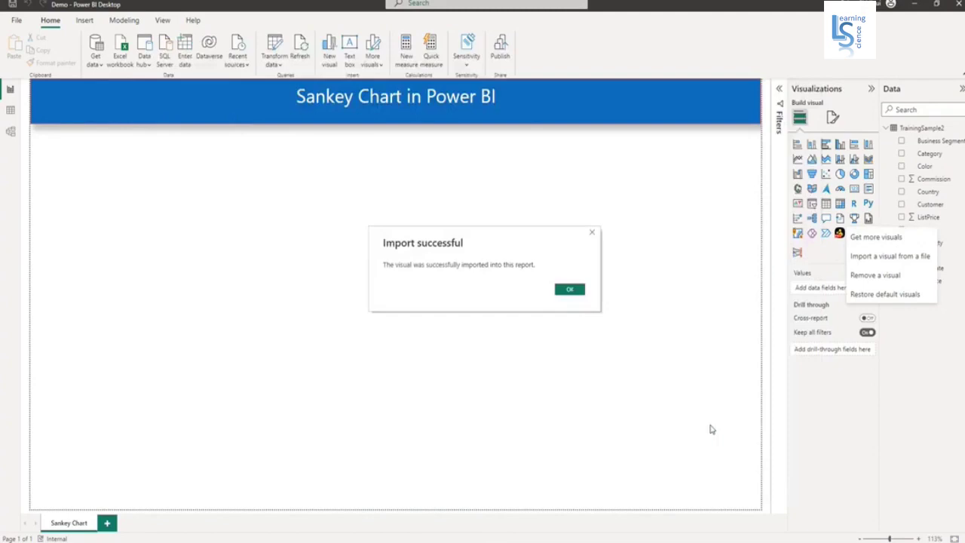
# Step: Place a new Sankey visual on the page and stretch it to fill the area below the title
pyautogui.click(570, 290)
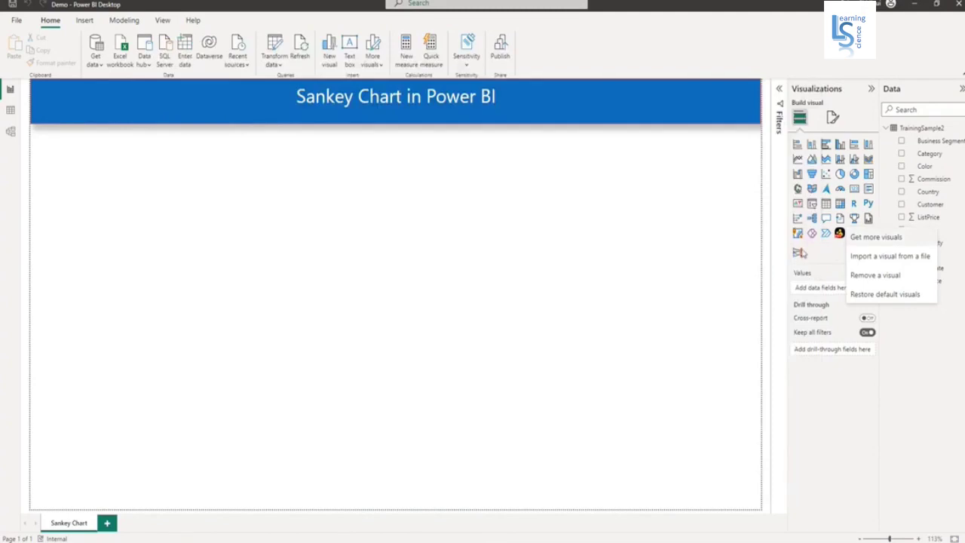
pyautogui.click(798, 254)
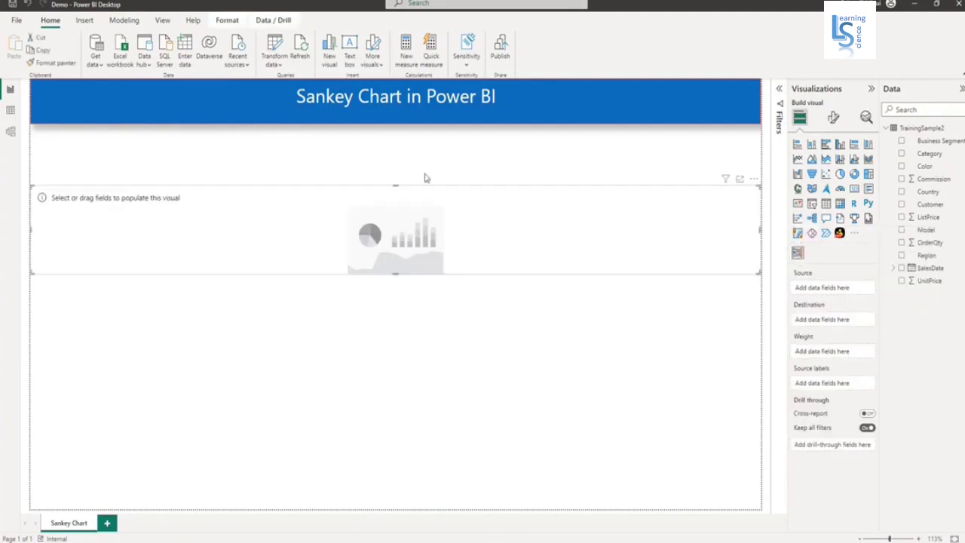
pyautogui.moveTo(395, 185); pyautogui.dragTo(397, 124)
pyautogui.moveTo(396, 274); pyautogui.dragTo(405, 347)
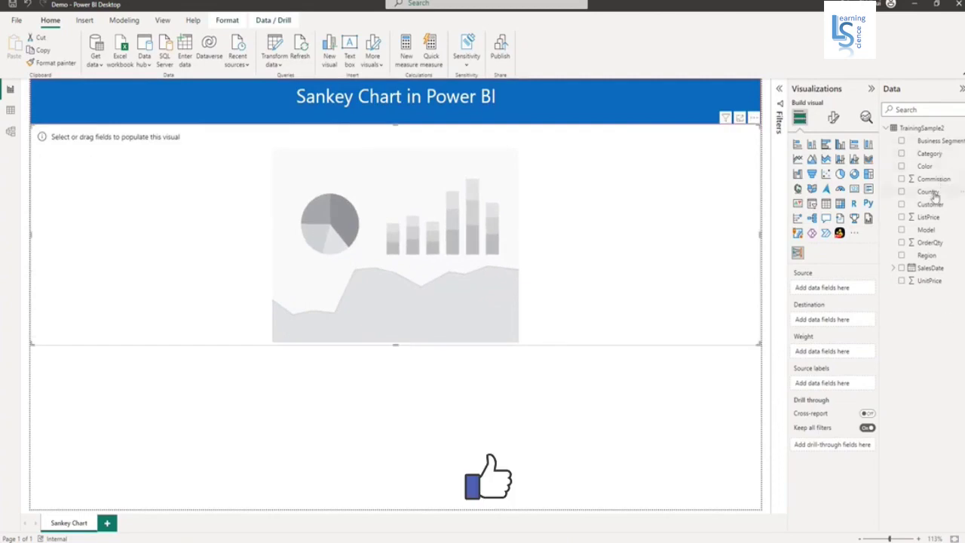
# Step: Map Country to Source, Business Segment to Destination and OrderQty to Weight, then highlight Canada's flows
pyautogui.moveTo(933, 193); pyautogui.dragTo(846, 294)
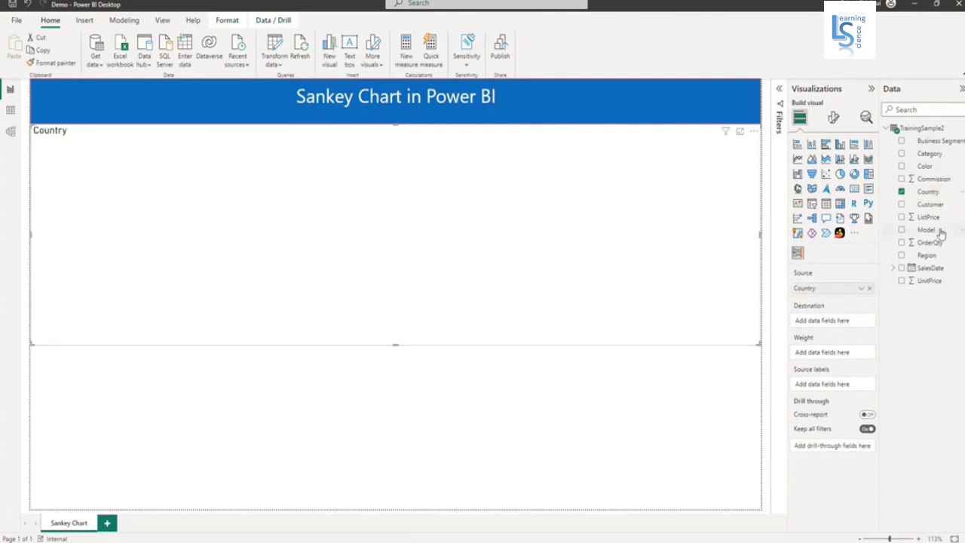
pyautogui.moveTo(933, 141); pyautogui.dragTo(837, 321)
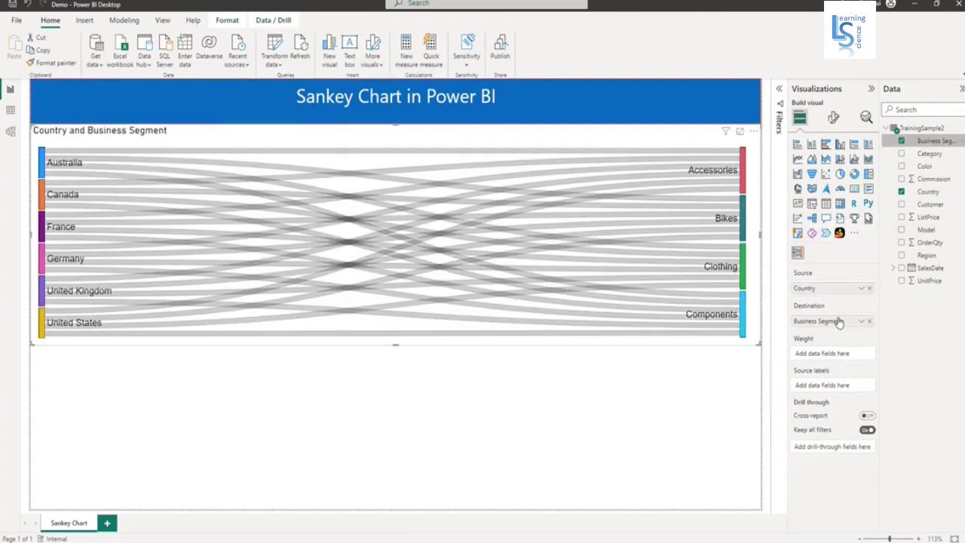
pyautogui.moveTo(396, 346); pyautogui.dragTo(398, 382)
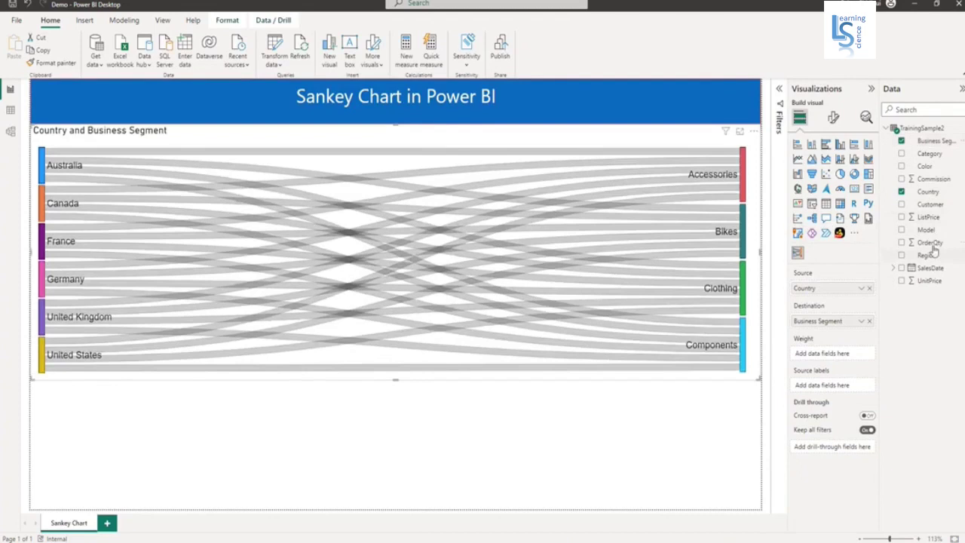
pyautogui.moveTo(930, 242); pyautogui.dragTo(844, 358)
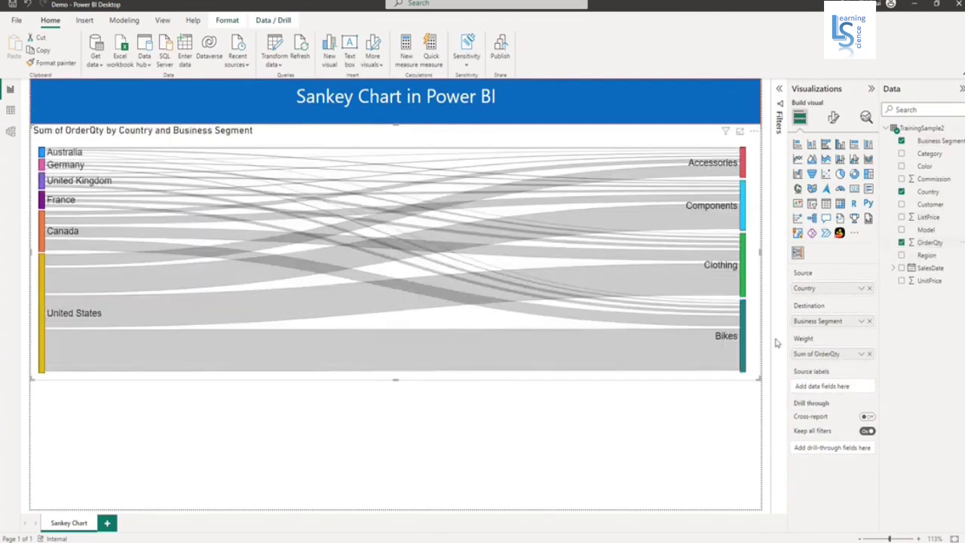
pyautogui.click(43, 230)
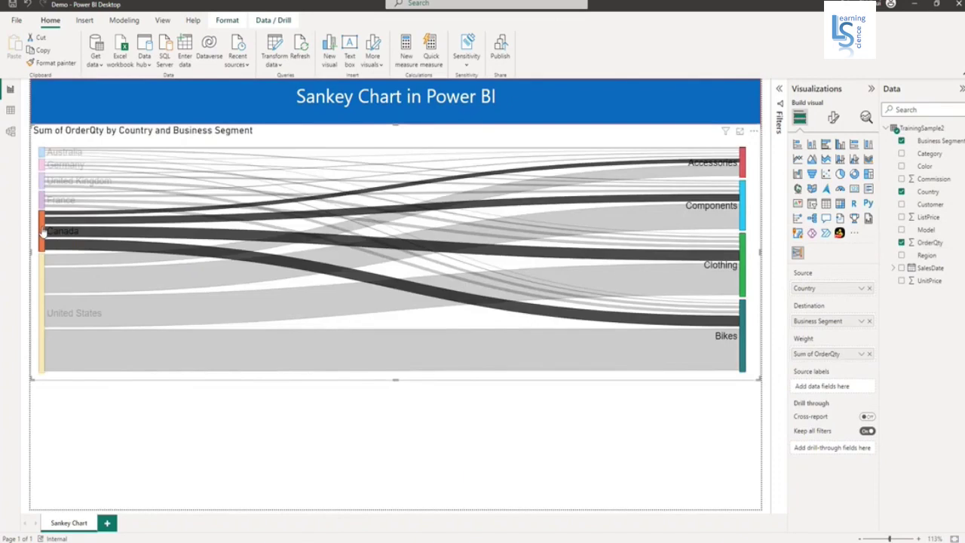
# Step: Open the Sankey chart's Format visual settings for data labels, links, nodes and scale
pyautogui.moveTo(623, 325)
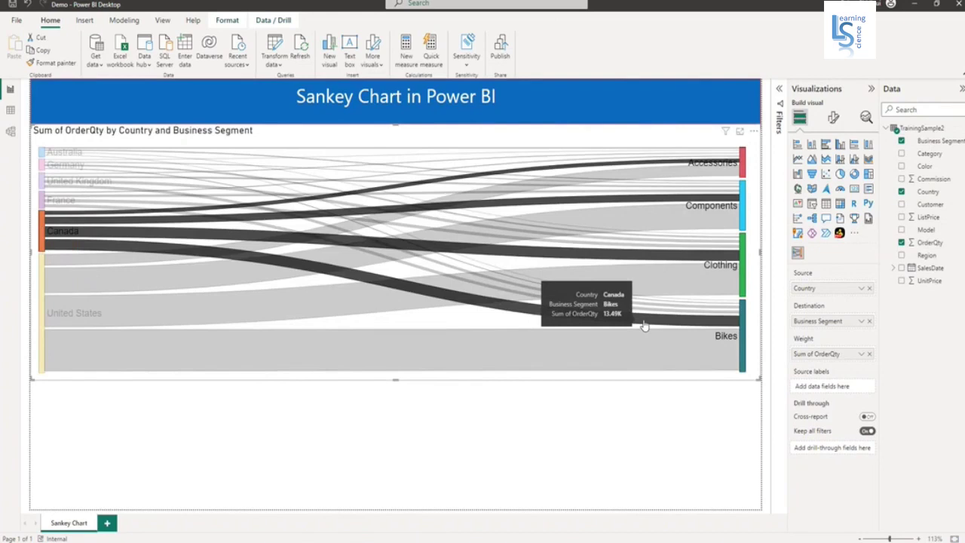
pyautogui.moveTo(660, 258)
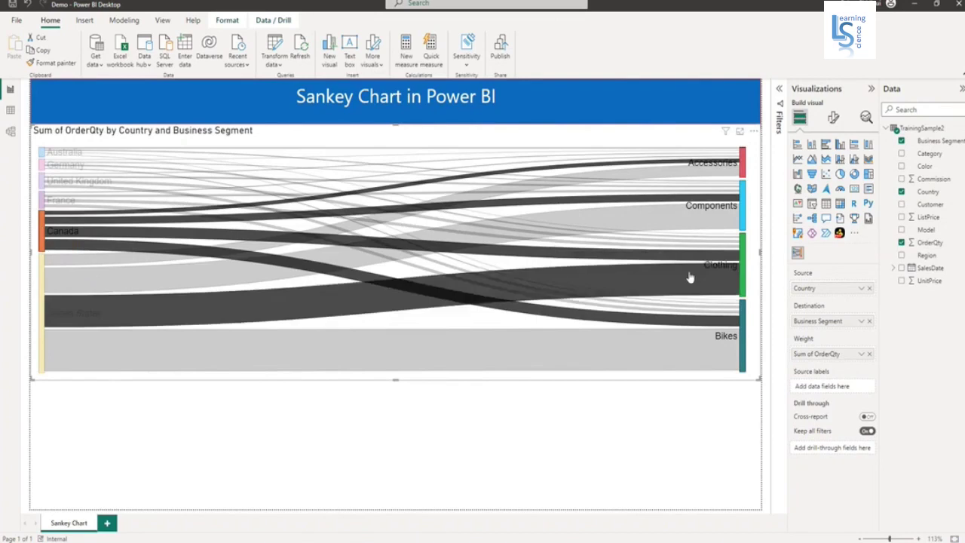
pyautogui.click(835, 119)
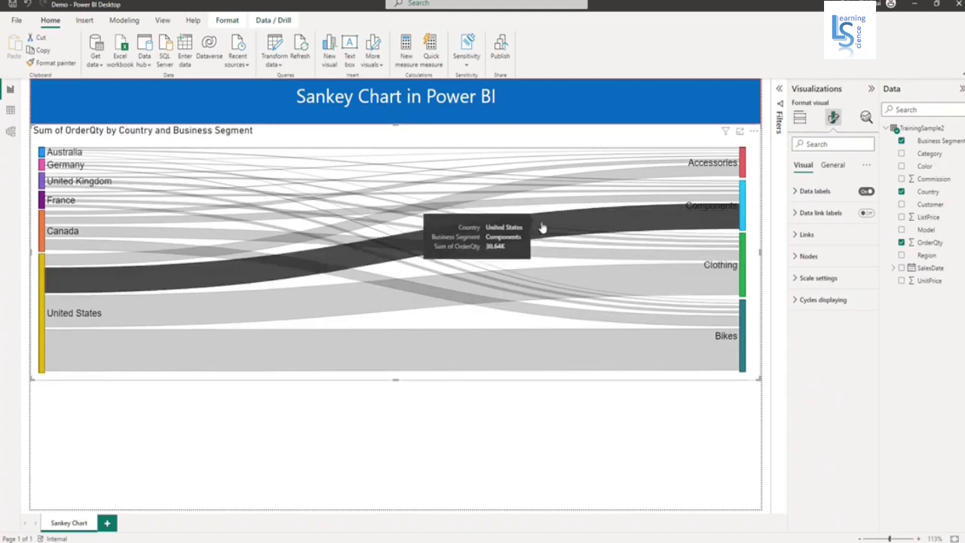
# Step: Show data link labels on every flow at 10 pt text size, keeping node labels on
pyautogui.click(866, 192)
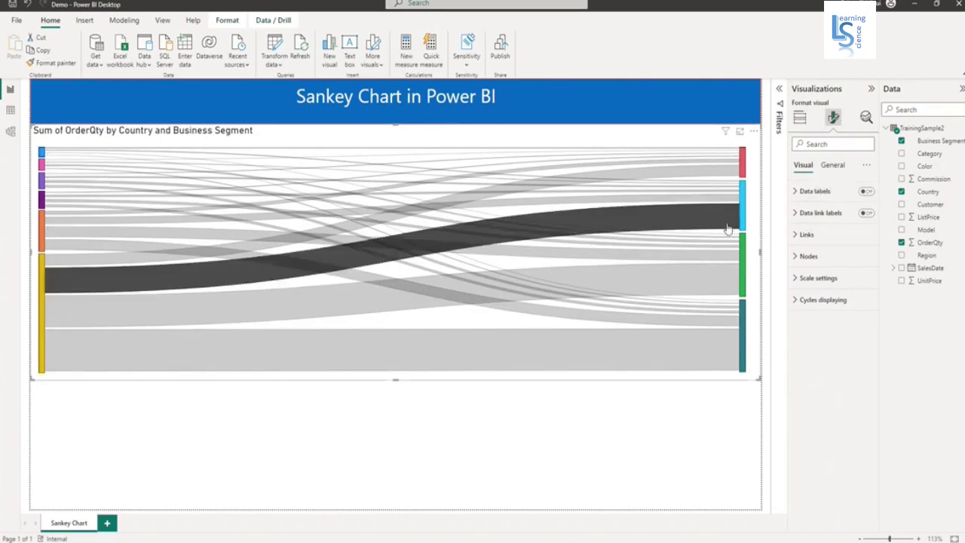
pyautogui.click(866, 191)
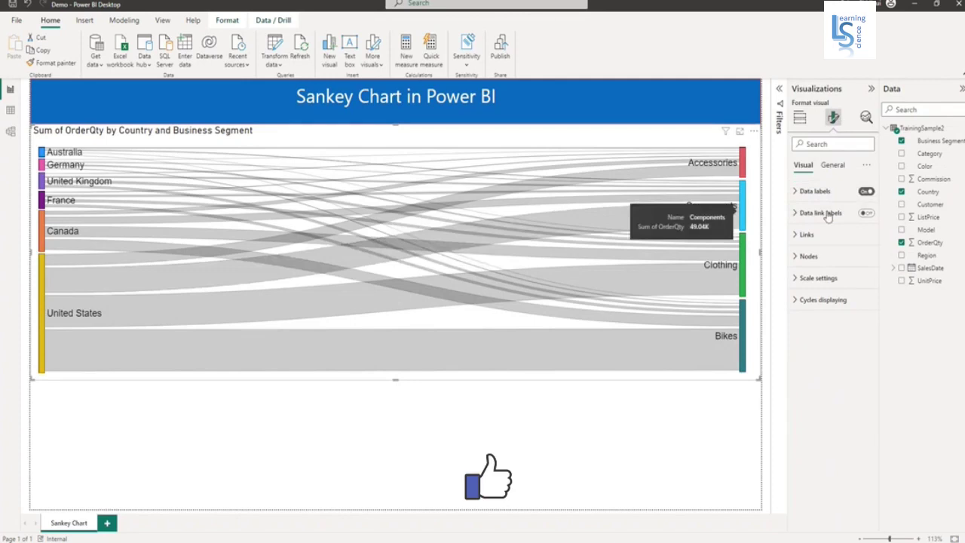
pyautogui.click(868, 214)
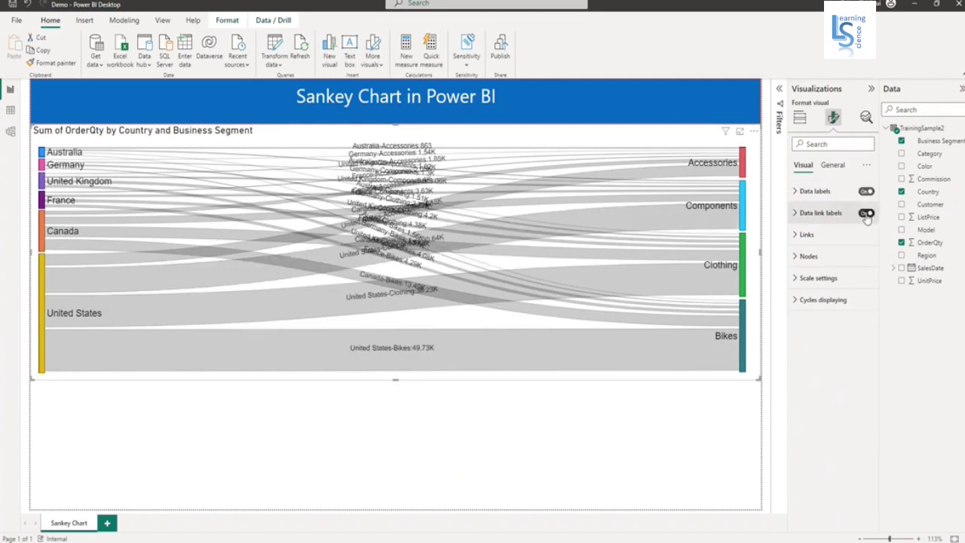
pyautogui.click(795, 215)
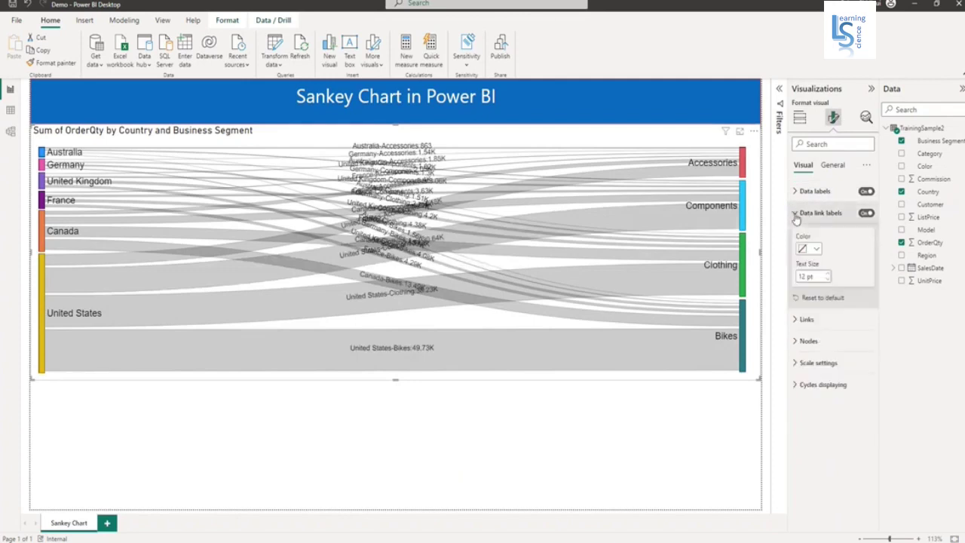
pyautogui.click(827, 280)
pyautogui.click(827, 280)
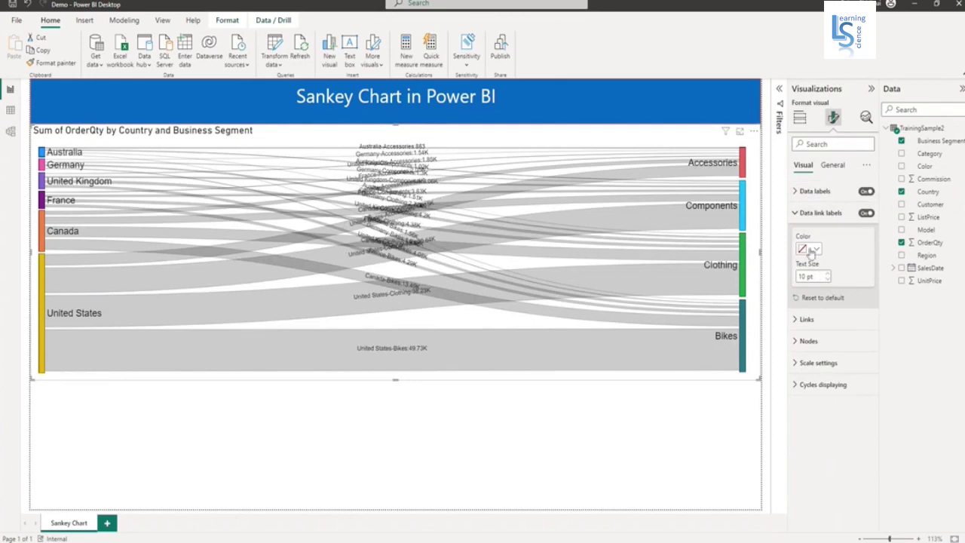
# Step: Colour the link labels dark blue and expand the per-link Links colour settings
pyautogui.click(817, 249)
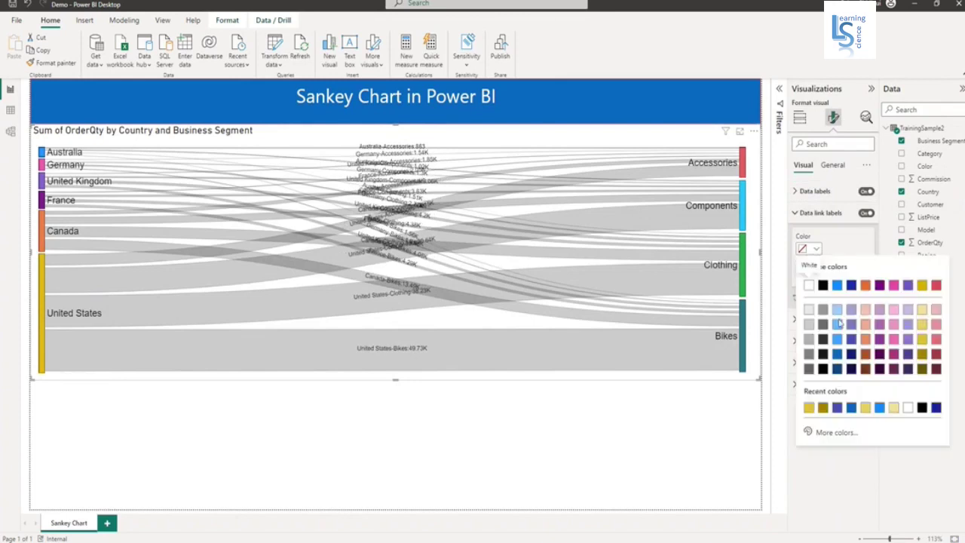
pyautogui.click(852, 354)
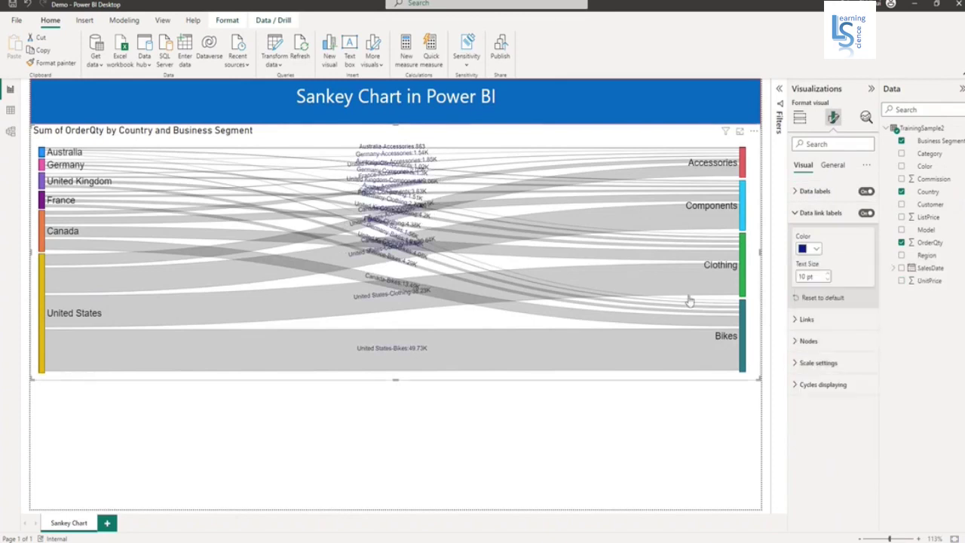
pyautogui.click(799, 214)
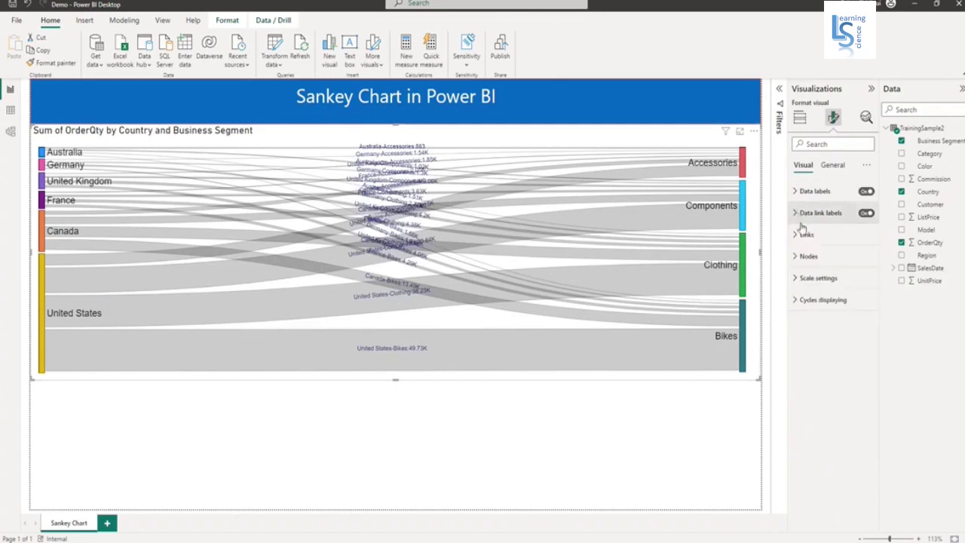
pyautogui.click(798, 235)
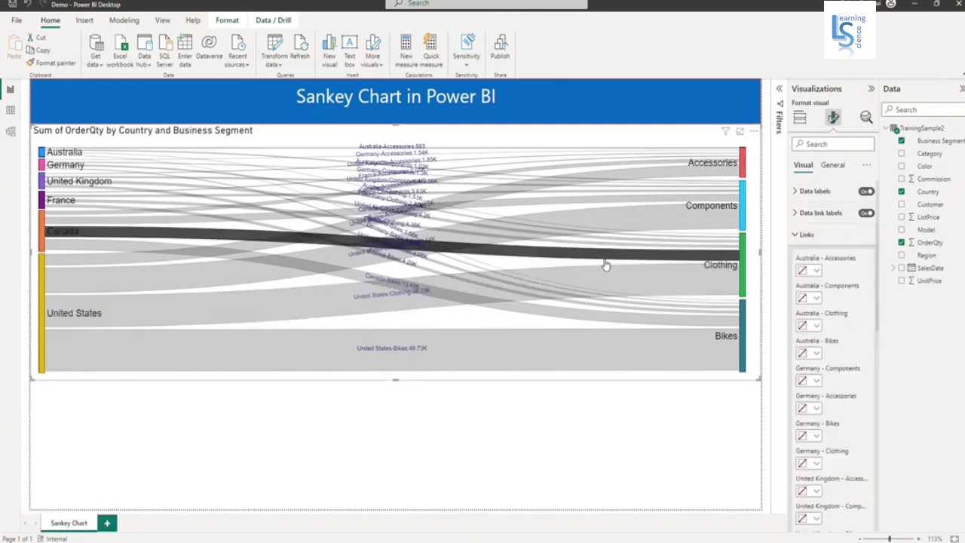
# Step: Set the United States Bikes, Clothing, Components and Accessories links to yellow, then highlight the US flows
pyautogui.scroll(-10, 800, 381)
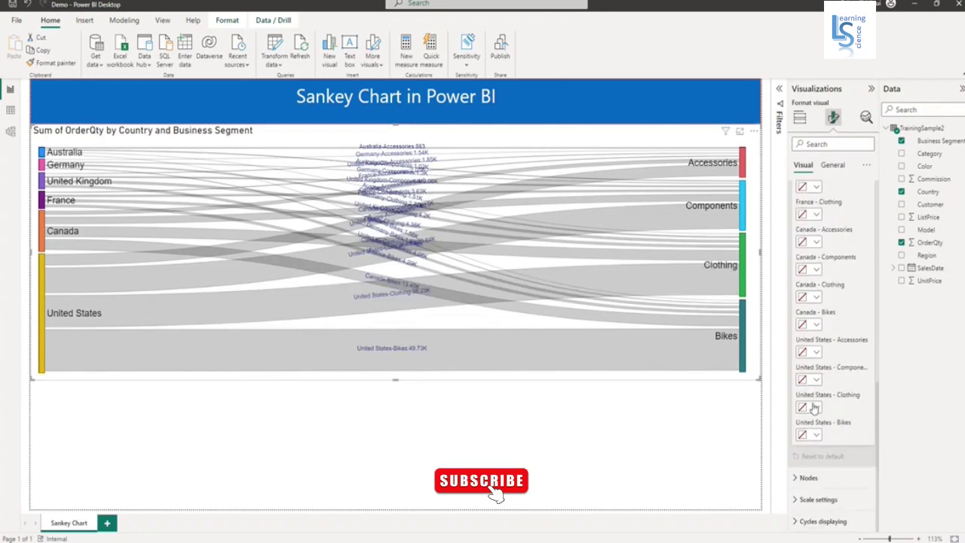
pyautogui.click(815, 437)
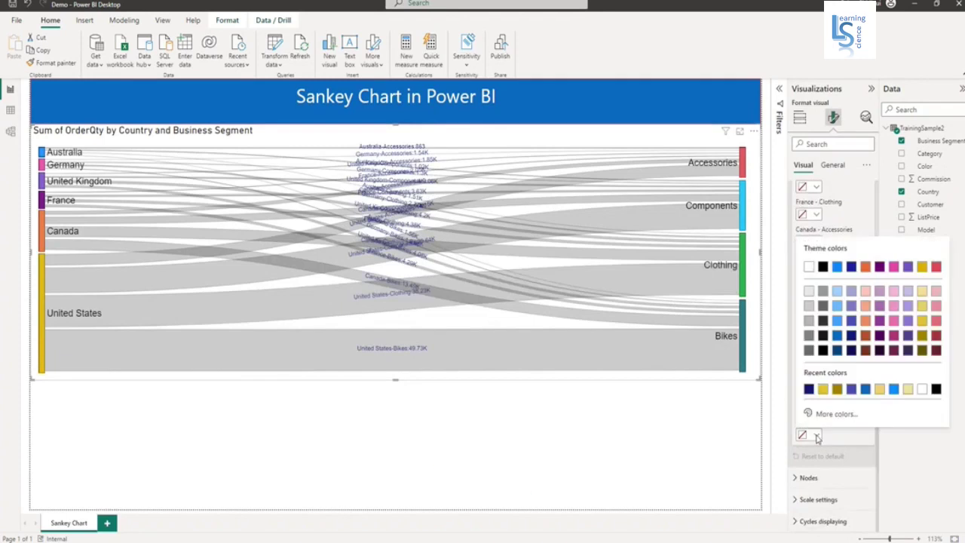
pyautogui.click(823, 389)
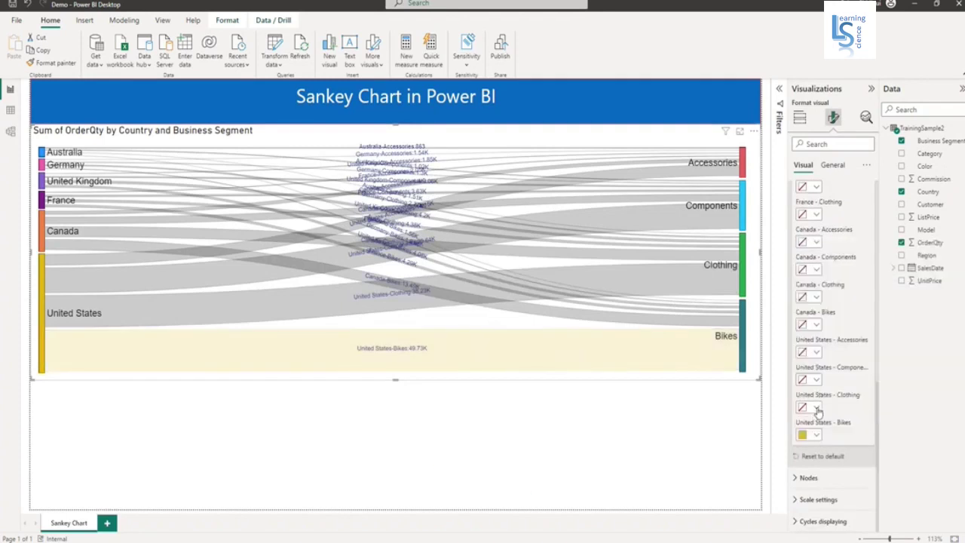
pyautogui.click(816, 408)
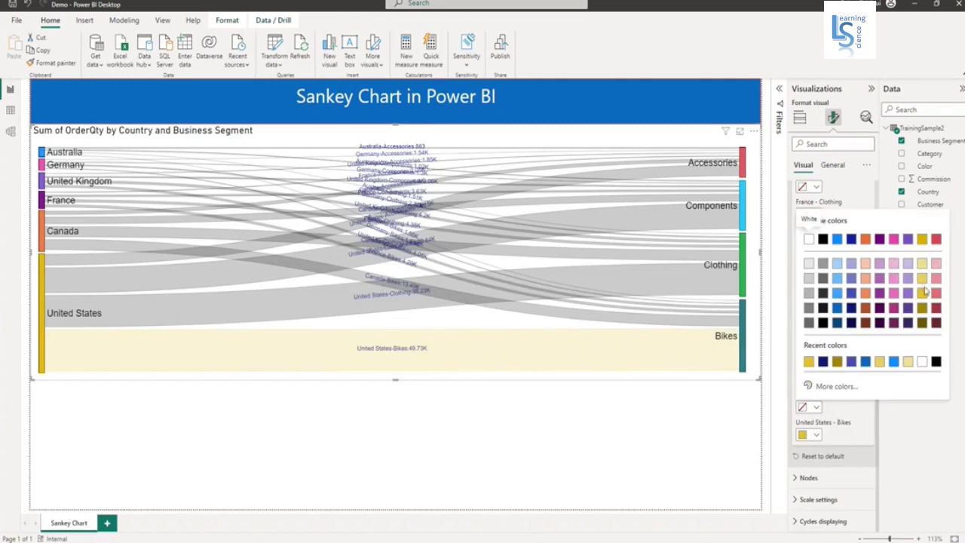
pyautogui.click(811, 361)
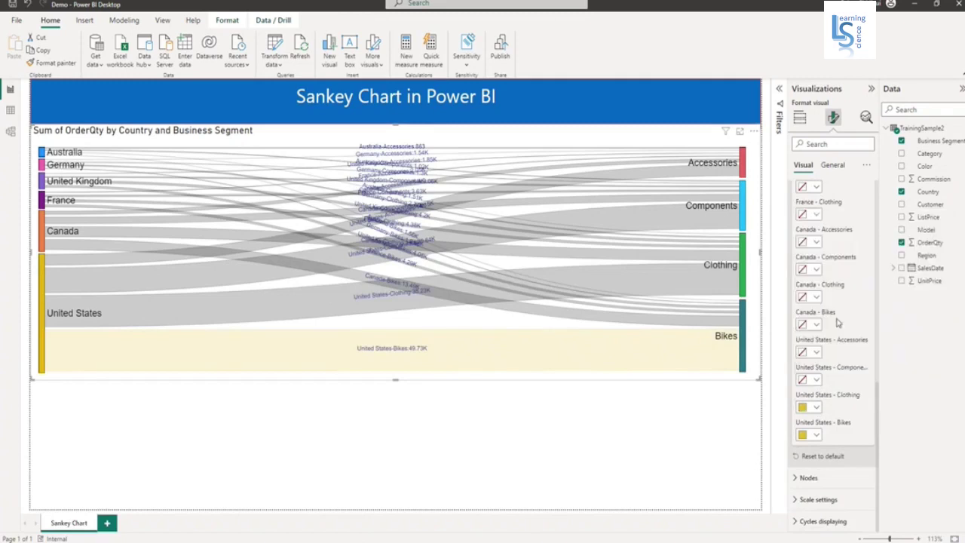
pyautogui.click(817, 380)
pyautogui.click(811, 334)
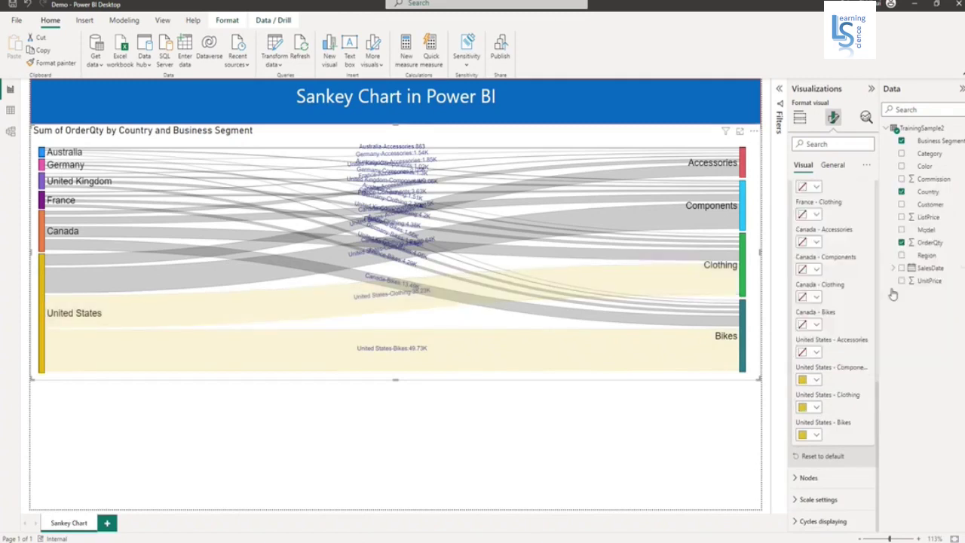
pyautogui.click(816, 353)
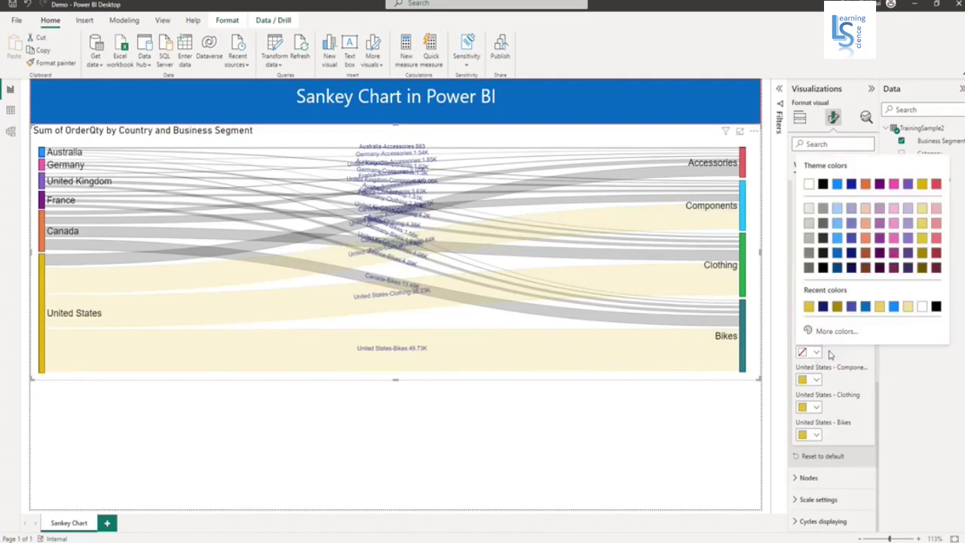
pyautogui.click(923, 246)
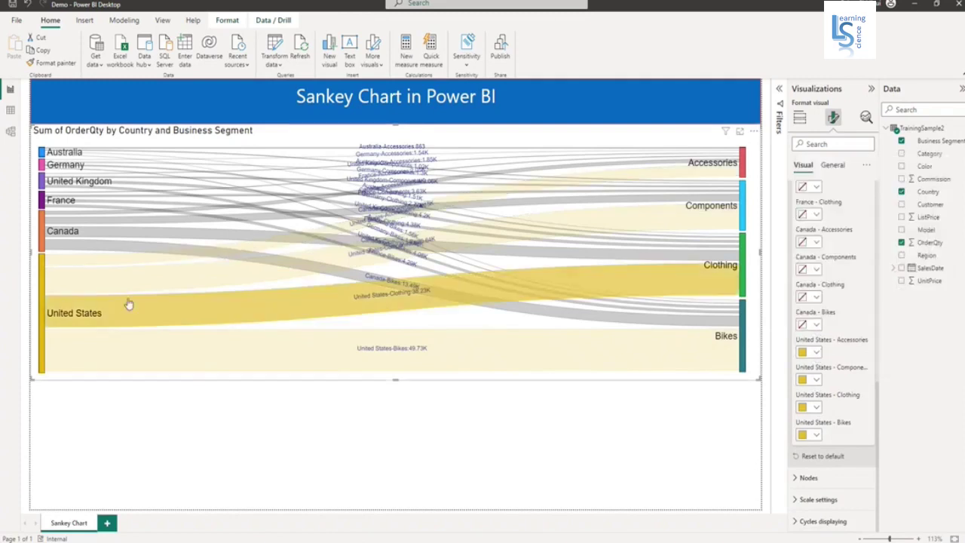
pyautogui.click(41, 295)
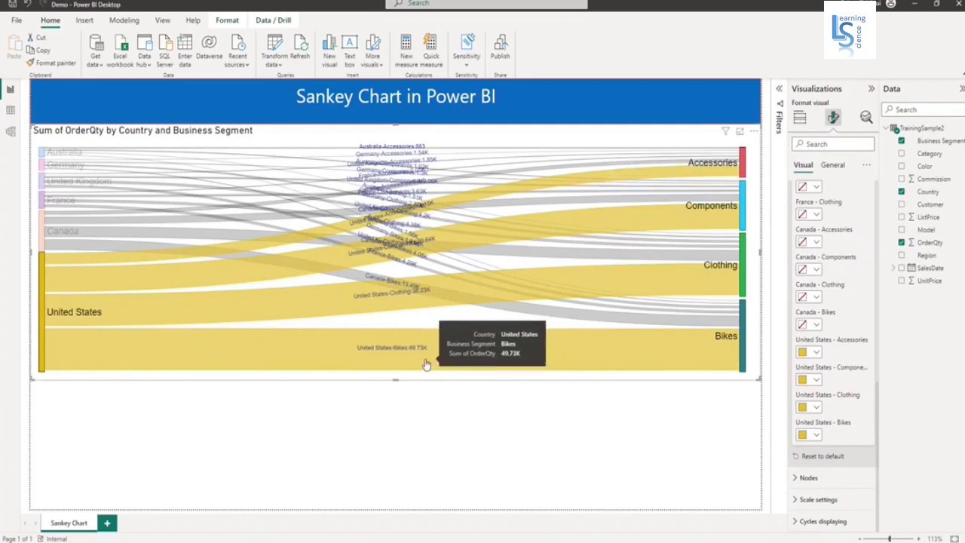
pyautogui.scroll(10, 819, 190)
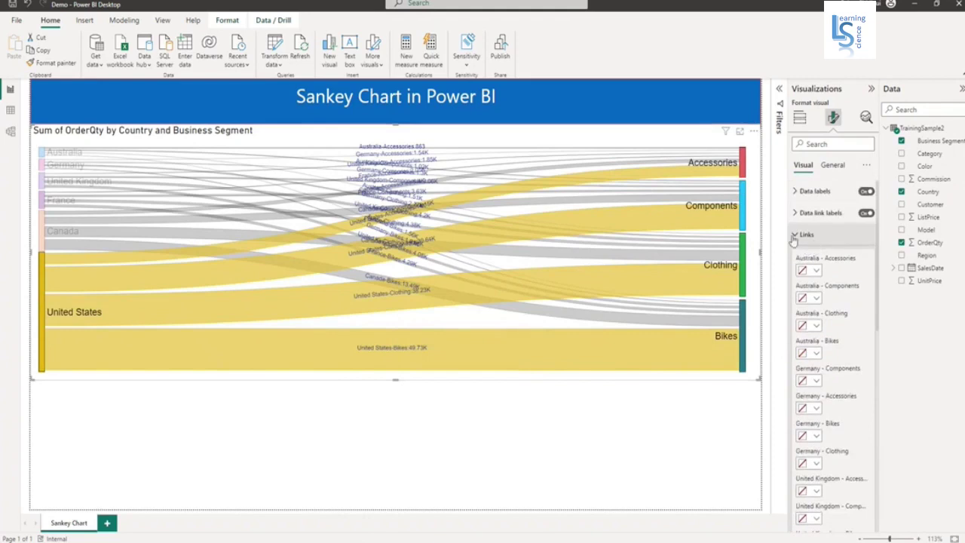
# Step: Collapse Links and expand Nodes to review each country's and segment's colour
pyautogui.click(796, 237)
pyautogui.click(801, 257)
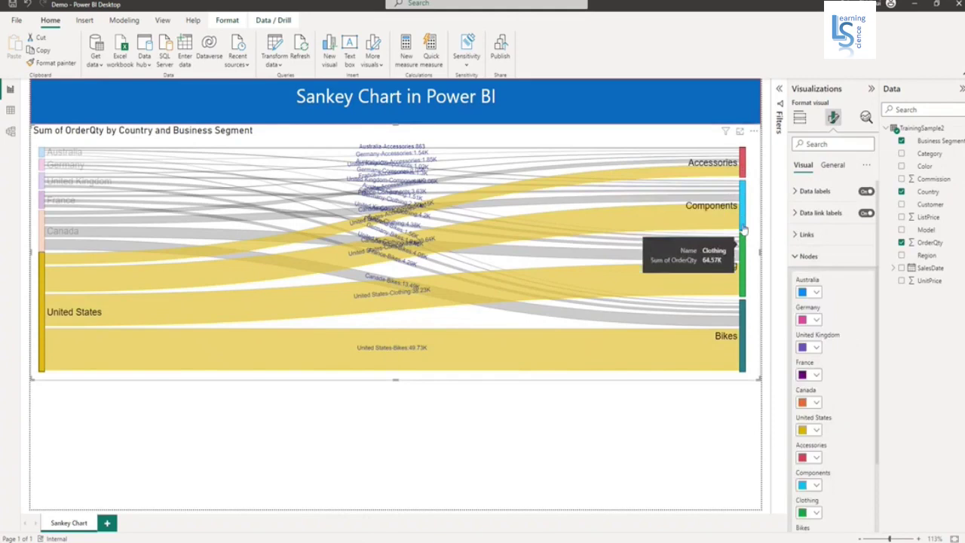
pyautogui.scroll(-2, 822, 384)
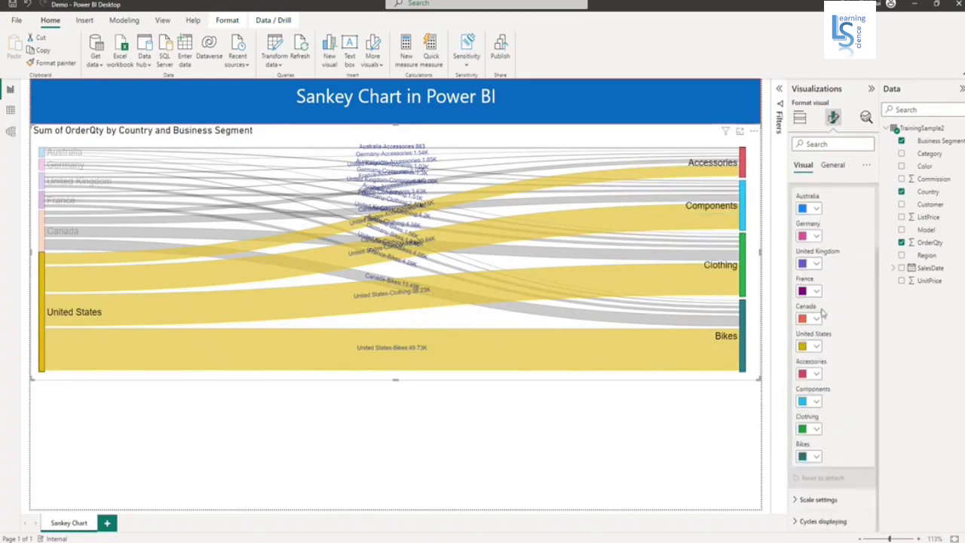
pyautogui.scroll(2, 823, 312)
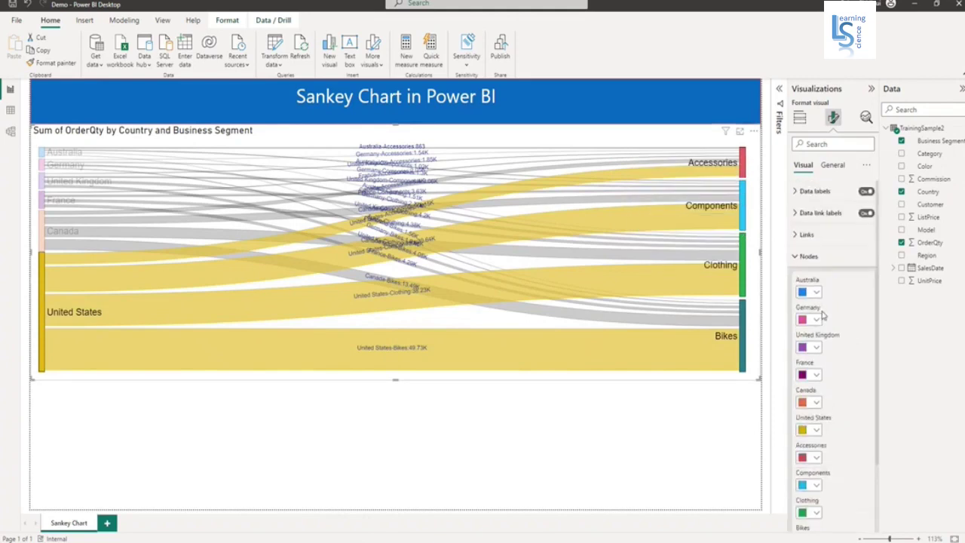
# Step: In Build visual, put Sum of OrderQty into the Source labels well
pyautogui.click(800, 120)
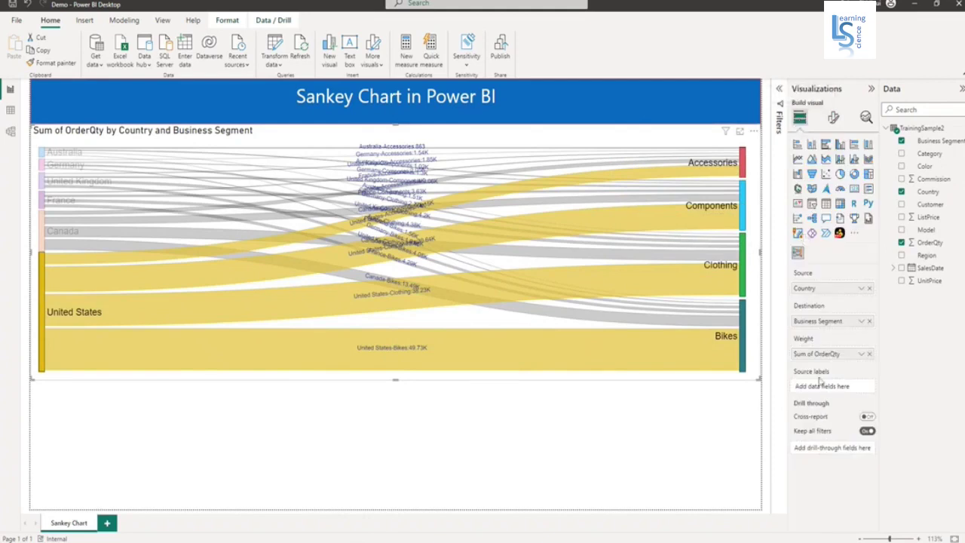
pyautogui.moveTo(370, 362)
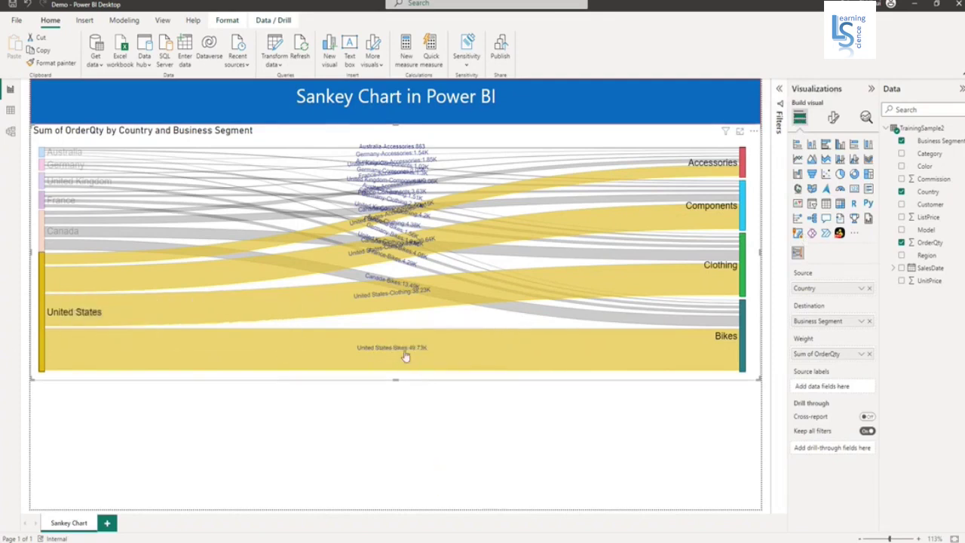
pyautogui.moveTo(420, 357)
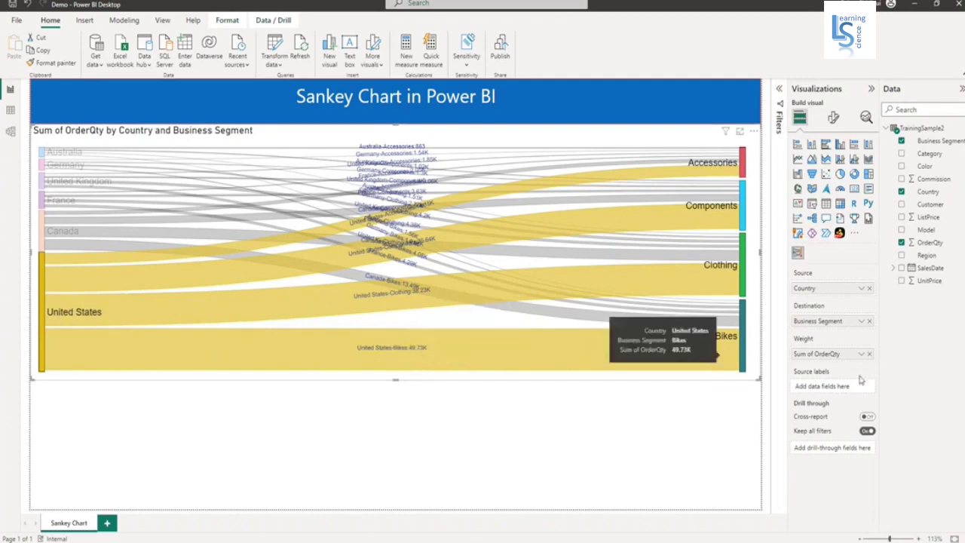
pyautogui.moveTo(932, 245); pyautogui.dragTo(831, 387)
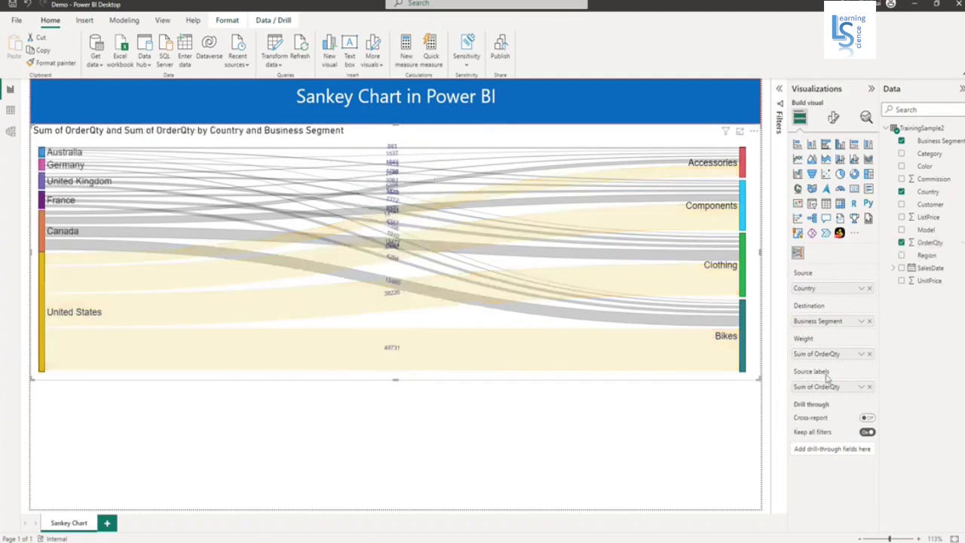
# Step: Back in Format visual, raise the Data link labels text size to 15 pt
pyautogui.moveTo(387, 356)
pyautogui.click(834, 119)
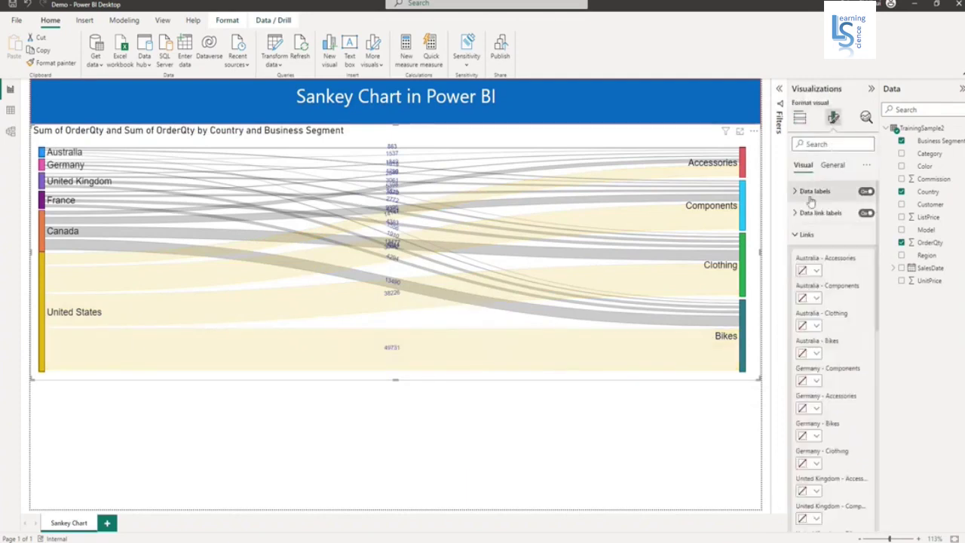
pyautogui.click(795, 215)
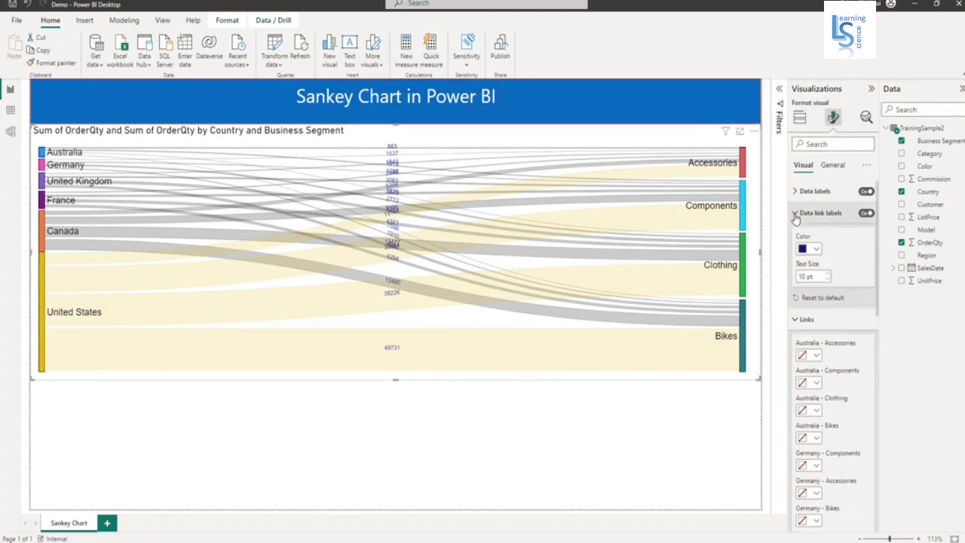
pyautogui.click(827, 275)
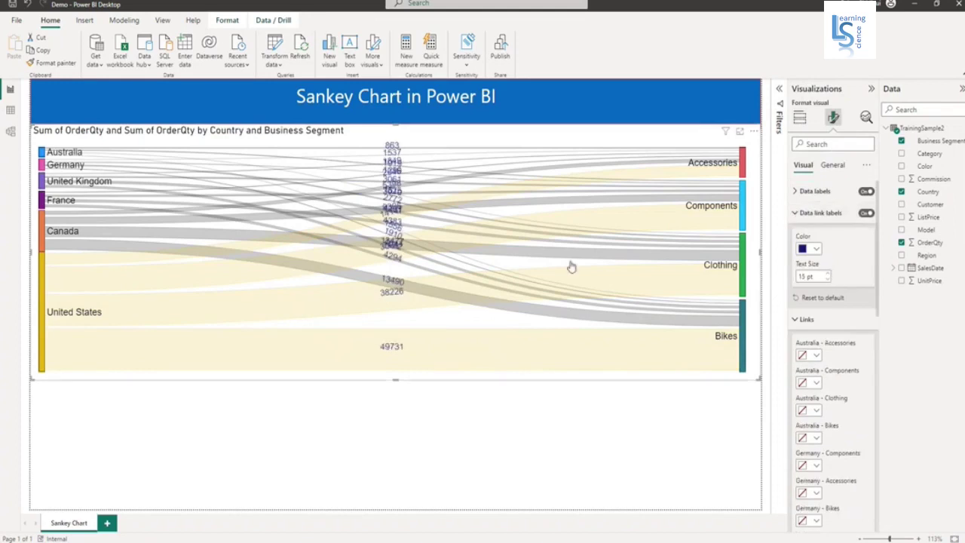
pyautogui.moveTo(394, 352)
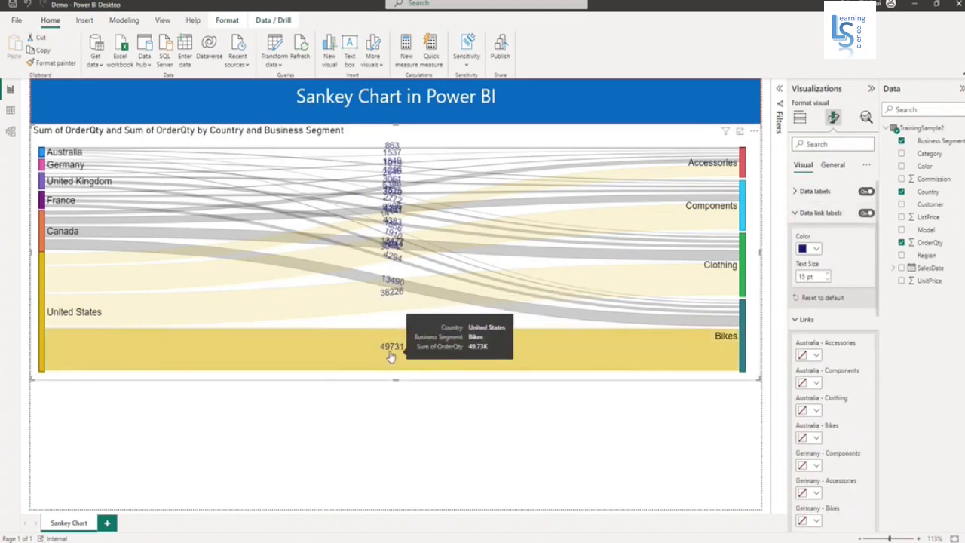